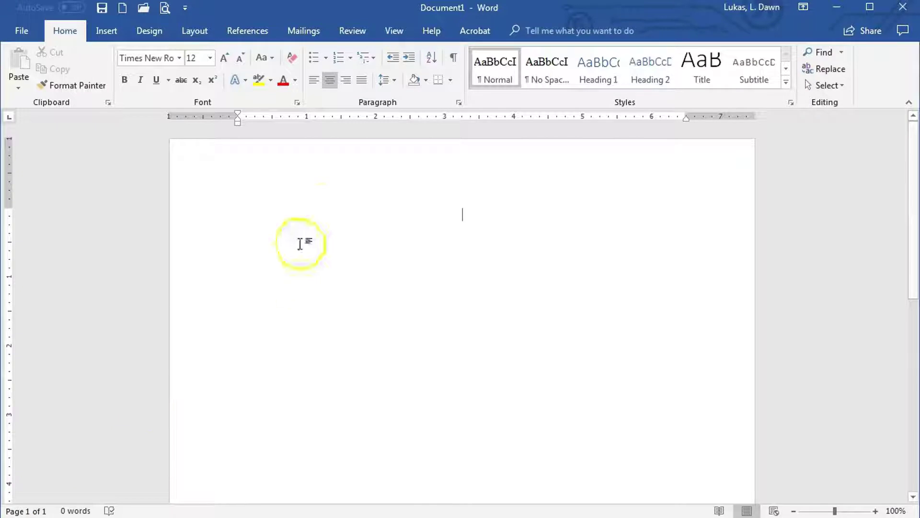
Step: Tab to the header's right tab stop, then return to the body and left-align the empty paragraph
{"action": "left_click", "coordinate": [337, 168]}
{"action": "double_click", "coordinate": [338, 167]}
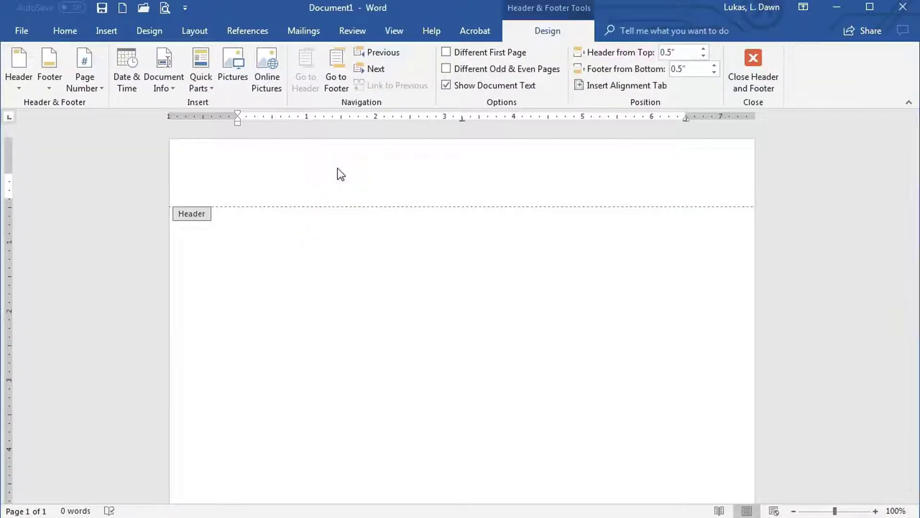
{"action": "key", "text": "Tab"}
{"action": "key", "text": "Tab"}
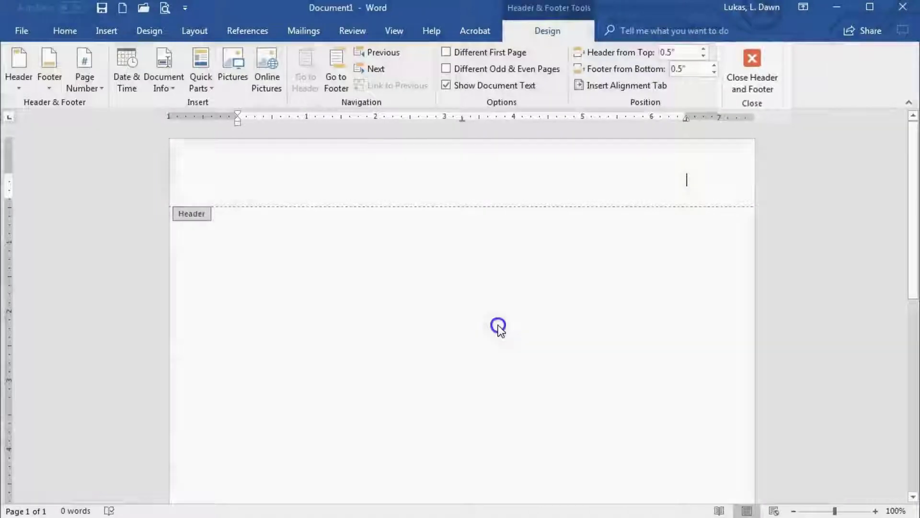
{"action": "double_click", "coordinate": [499, 326]}
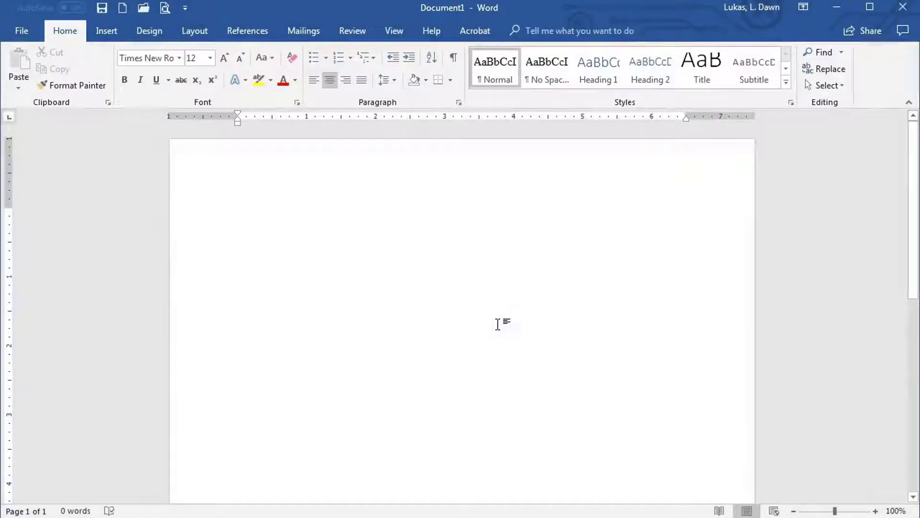
{"action": "key", "text": "ctrl+l"}
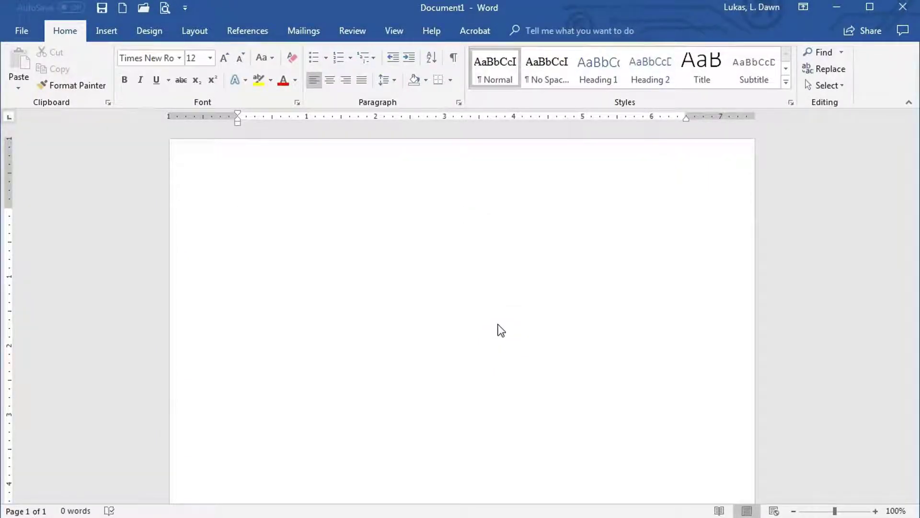
Step: Open the page header for editing from the Insert tab's Header menu
{"action": "left_click", "coordinate": [102, 29]}
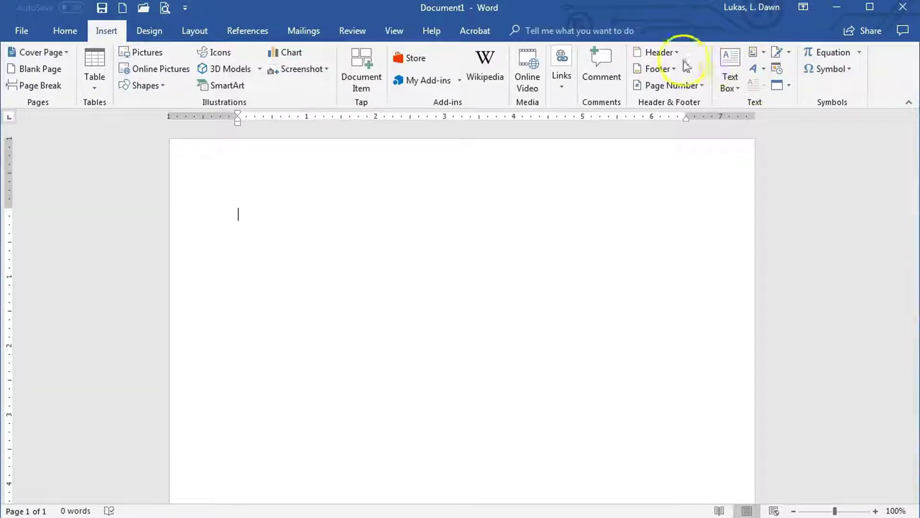
{"action": "left_click", "coordinate": [660, 52]}
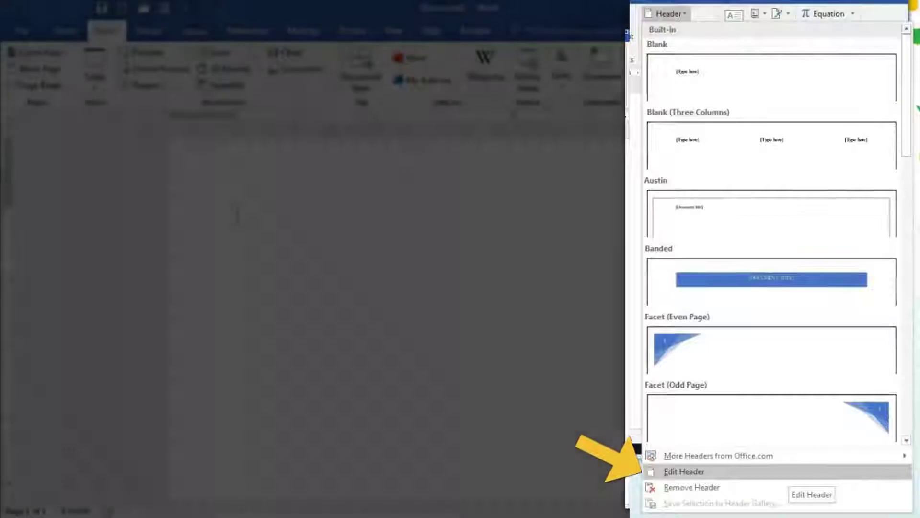
{"action": "left_click", "coordinate": [684, 471]}
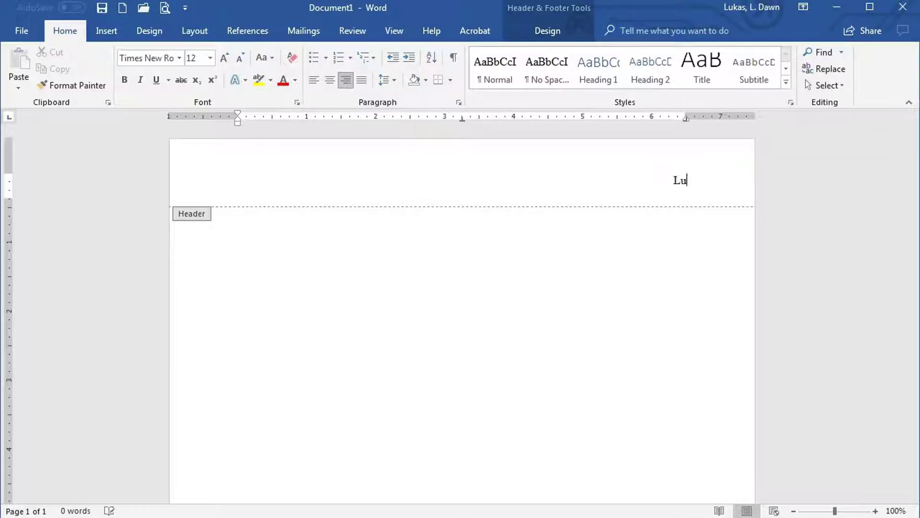
Step: Finish typing the author's surname at the header's right tab stop
{"action": "type", "text": "kas"}
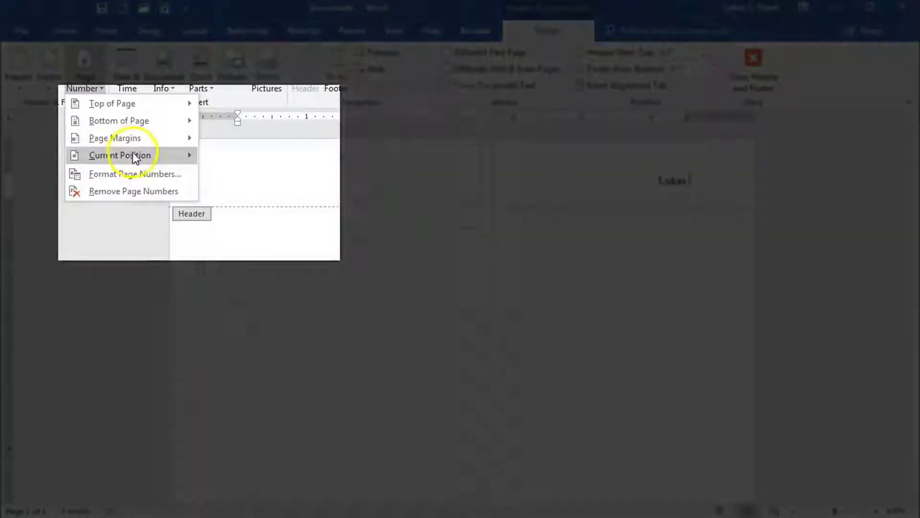
Step: Insert a plain page number at the current position after the surname
{"action": "mouse_move", "coordinate": [134, 153]}
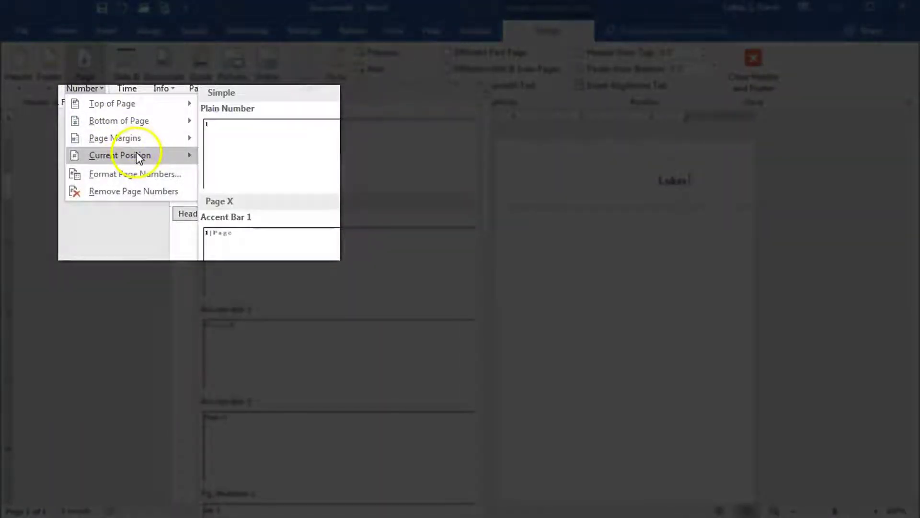
{"action": "left_click", "coordinate": [238, 153]}
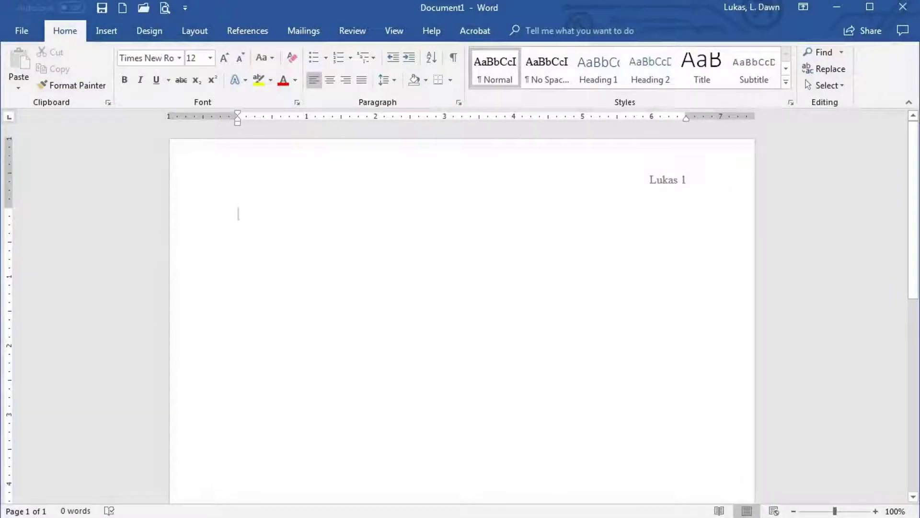
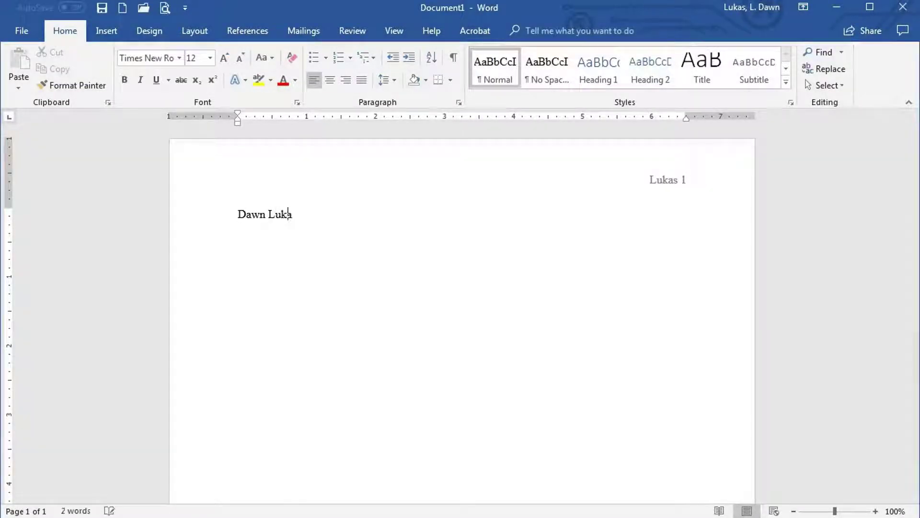
Step: Type the heading lines: student's name, professor's name, English 1A and 11 July 2018
{"action": "key", "text": "Return"}
{"action": "type", "text": "P"}
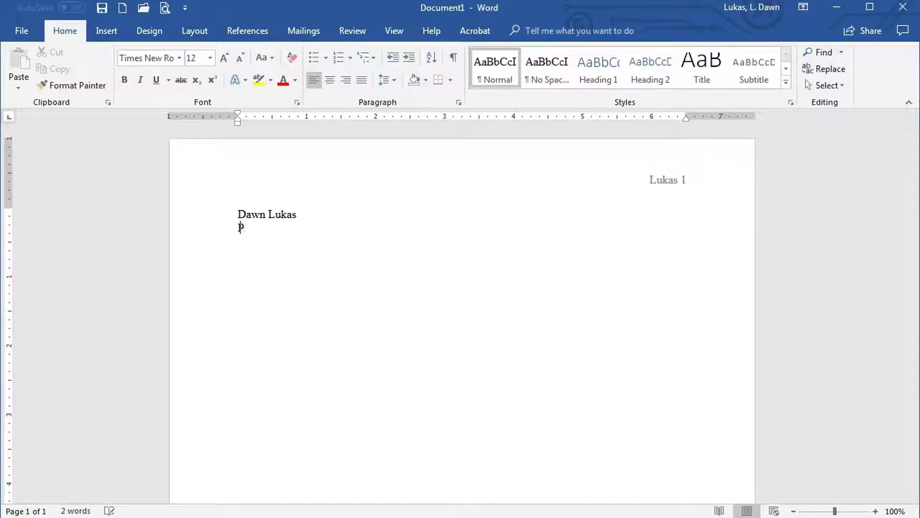
{"action": "type", "text": "rofessor Smith"}
{"action": "key", "text": "Return"}
{"action": "type", "text": "English "}
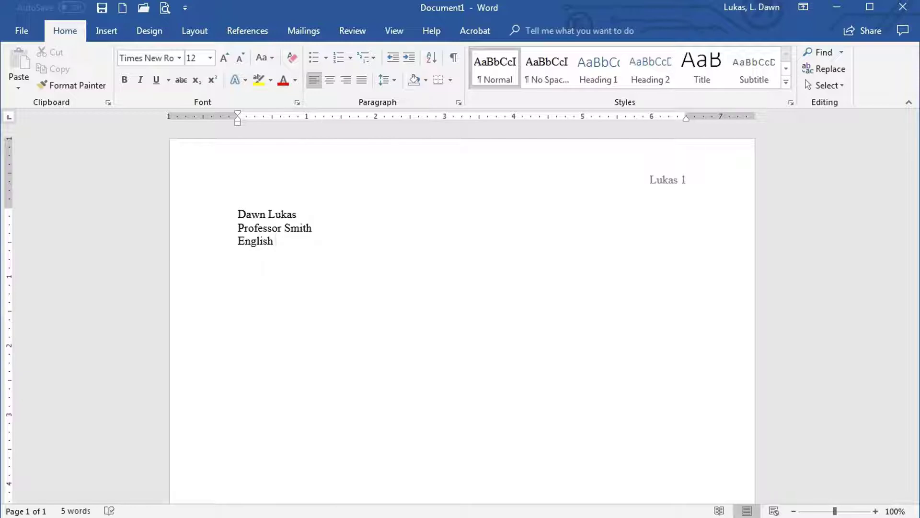
{"action": "type", "text": "1A"}
{"action": "key", "text": "Return"}
{"action": "type", "text": "11 July 2018"}
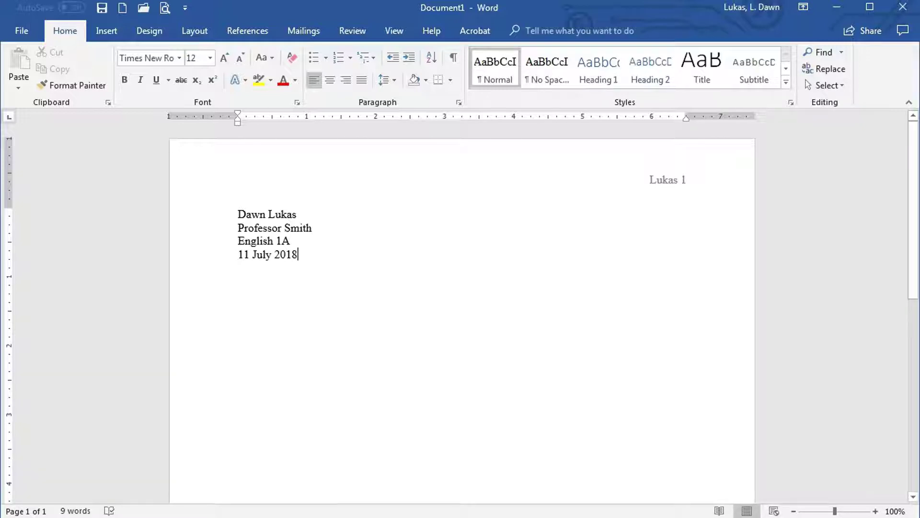
Step: Type the title 'Drinking, Driving, and Drowsiness' on a new line below the date
{"action": "key", "text": "Return"}
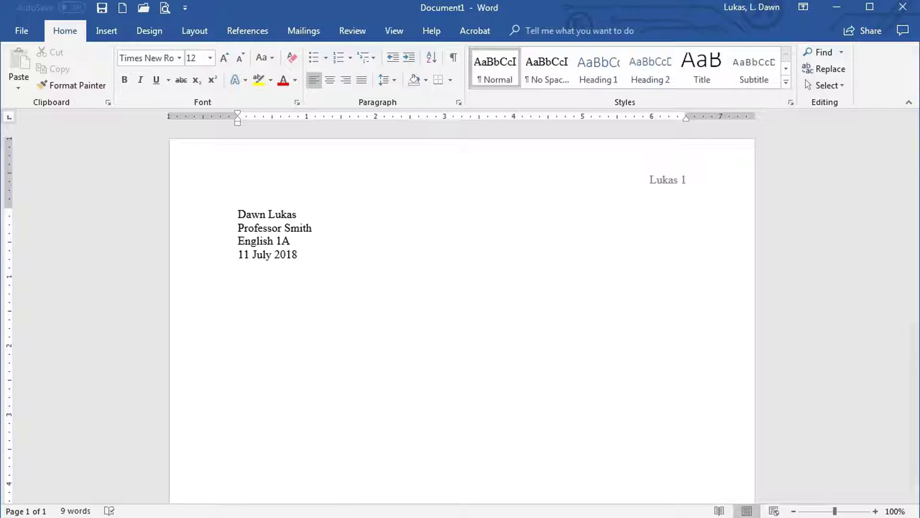
{"action": "type", "text": "Drinking, Driving, and D"}
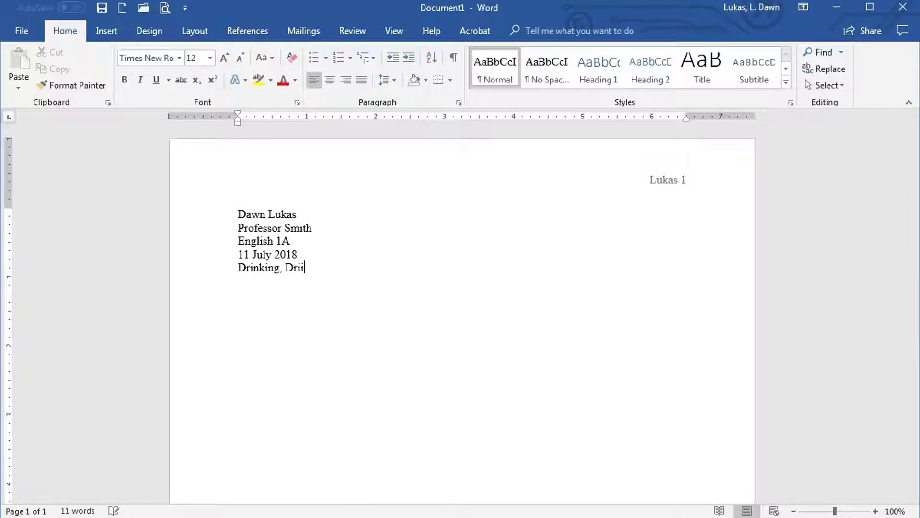
{"action": "type", "text": "rowsiness"}
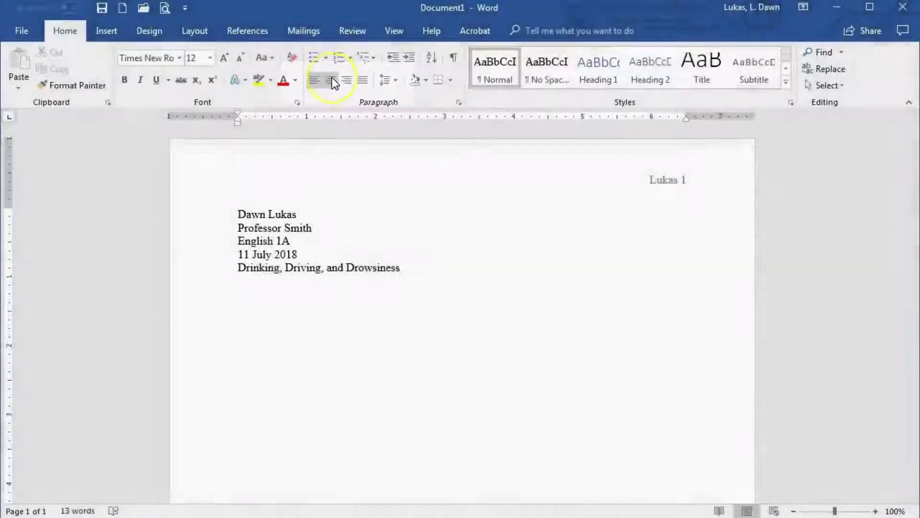
Step: Center the 'Drinking, Driving, and Drowsiness' title line with the Home tab's Center alignment
{"action": "left_click", "coordinate": [332, 78]}
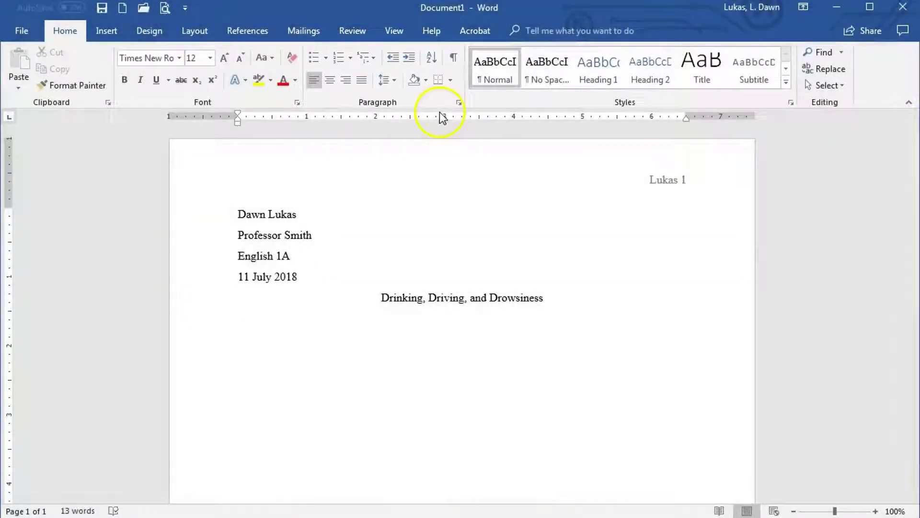
Step: Open the Paragraph dialog from the Home tab's Paragraph group launcher
{"action": "left_click", "coordinate": [457, 102]}
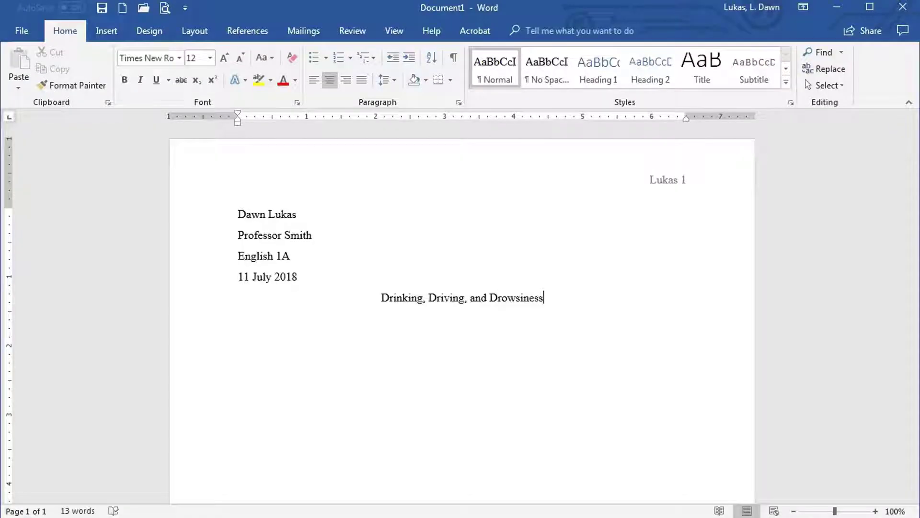
Step: Drag from the first heading line down to the end of the title to select them
{"action": "left_click_drag", "start_coordinate": [236, 210], "coordinate": [697, 310]}
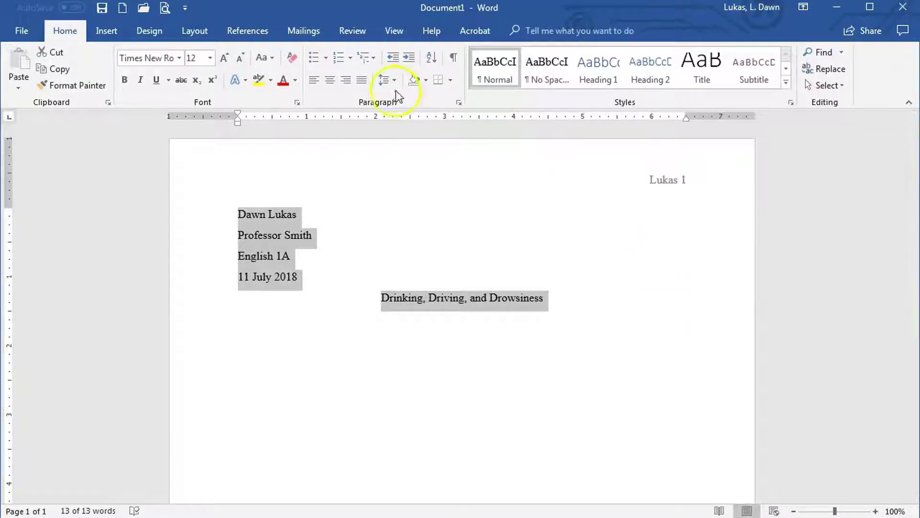
{"action": "left_click", "coordinate": [459, 103]}
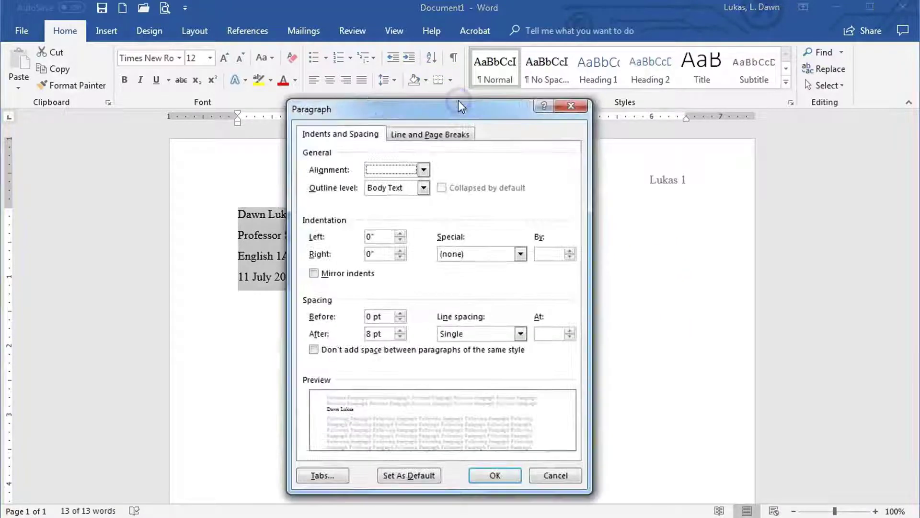
{"action": "left_click", "coordinate": [520, 333]}
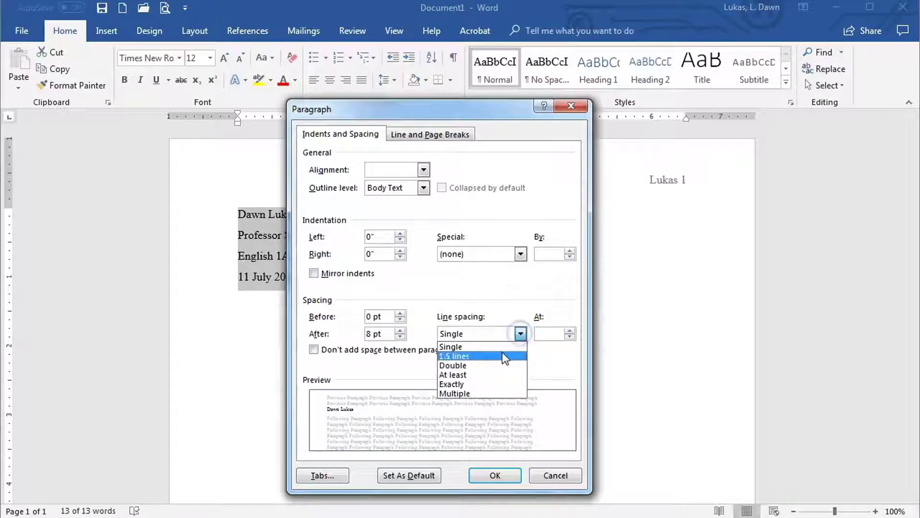
{"action": "left_click", "coordinate": [496, 365]}
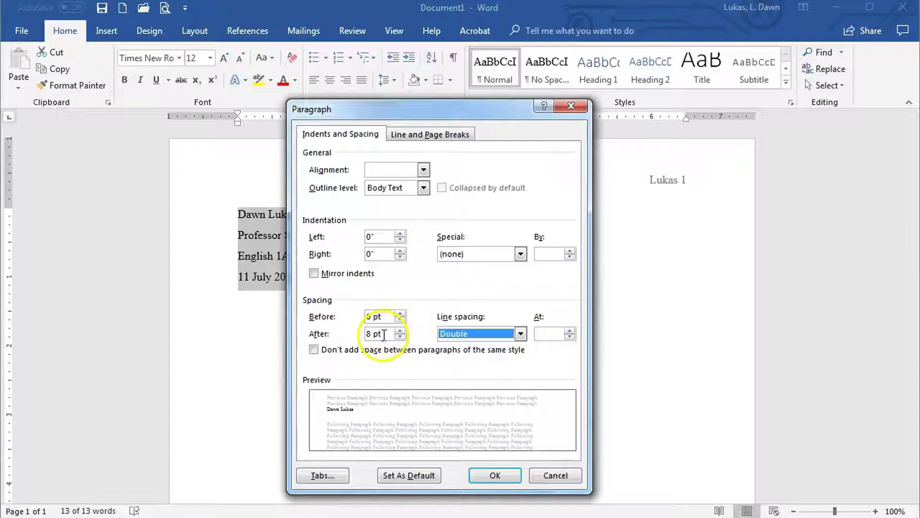
{"action": "left_click_drag", "start_coordinate": [385, 333], "coordinate": [345, 337]}
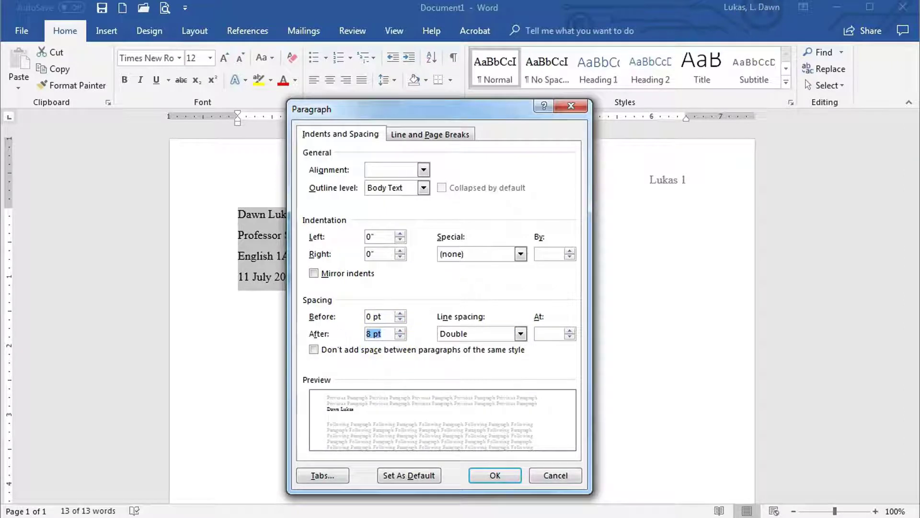
{"action": "type", "text": "0"}
{"action": "left_click", "coordinate": [496, 475]}
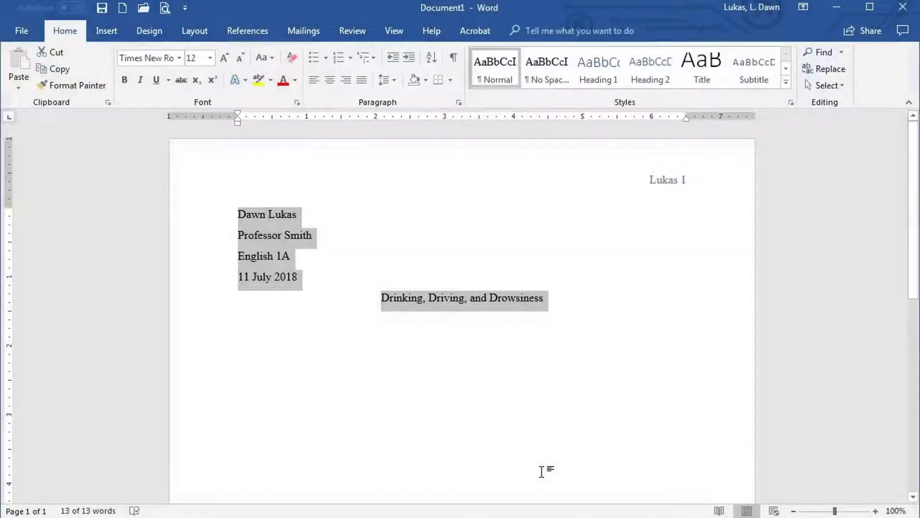
Step: Reselect the heading and title, apply 2.0 line spacing, and remove space after paragraphs
{"action": "left_click", "coordinate": [542, 472]}
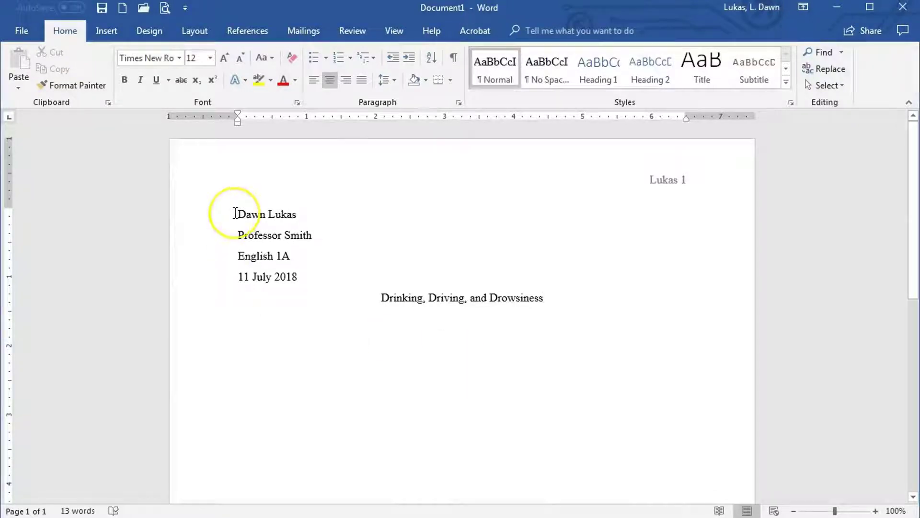
{"action": "left_click_drag", "start_coordinate": [234, 213], "coordinate": [592, 308]}
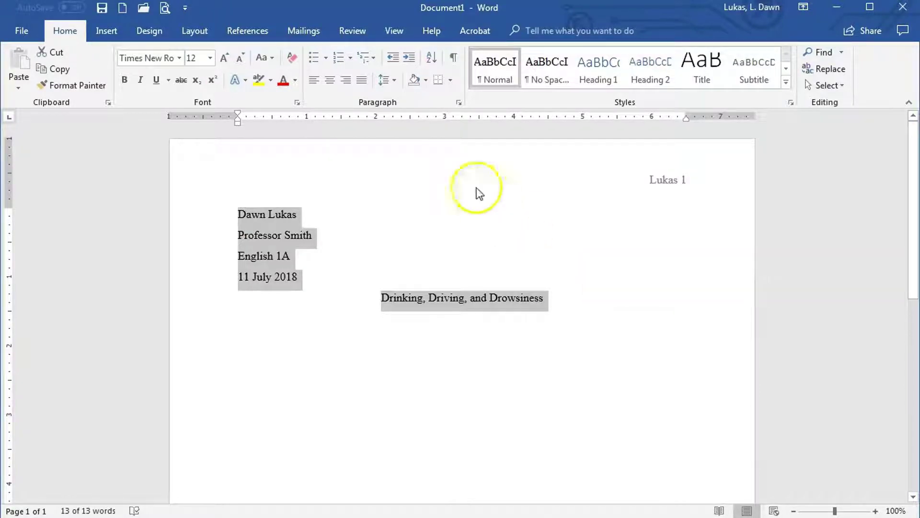
{"action": "left_click", "coordinate": [388, 80]}
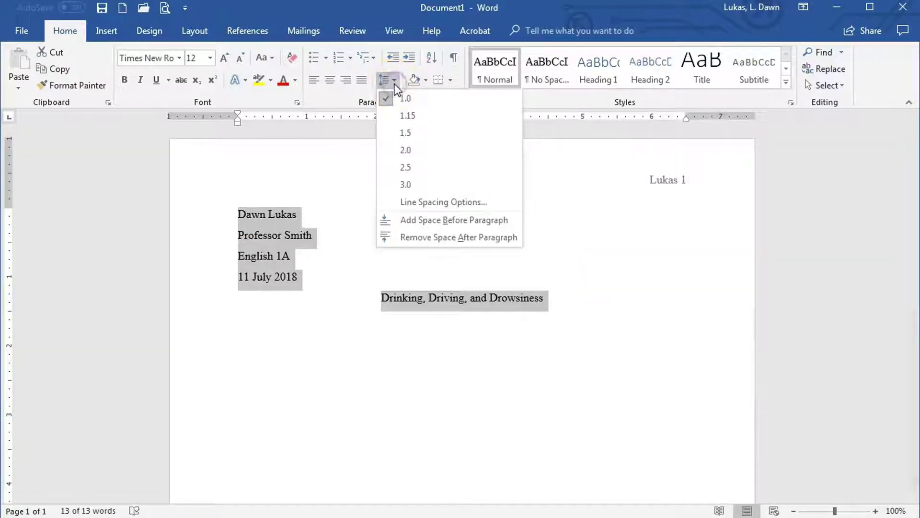
{"action": "left_click", "coordinate": [433, 150]}
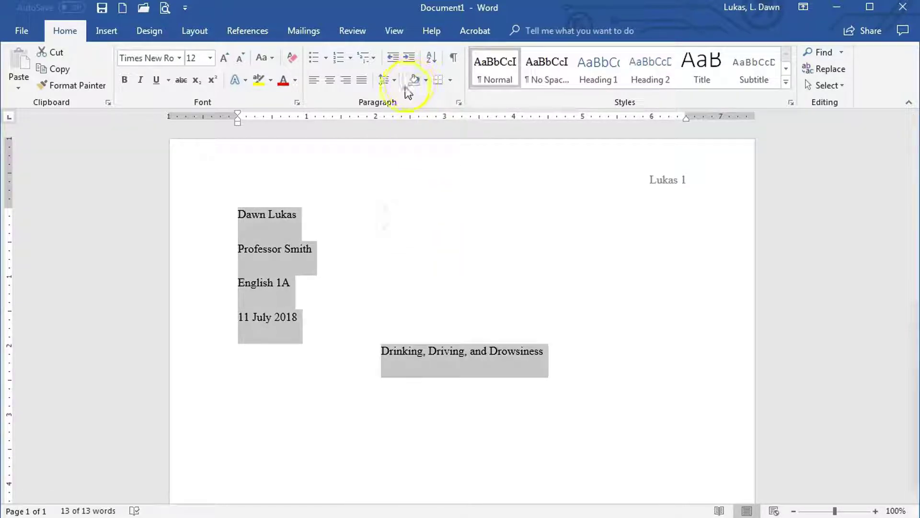
{"action": "left_click", "coordinate": [387, 80]}
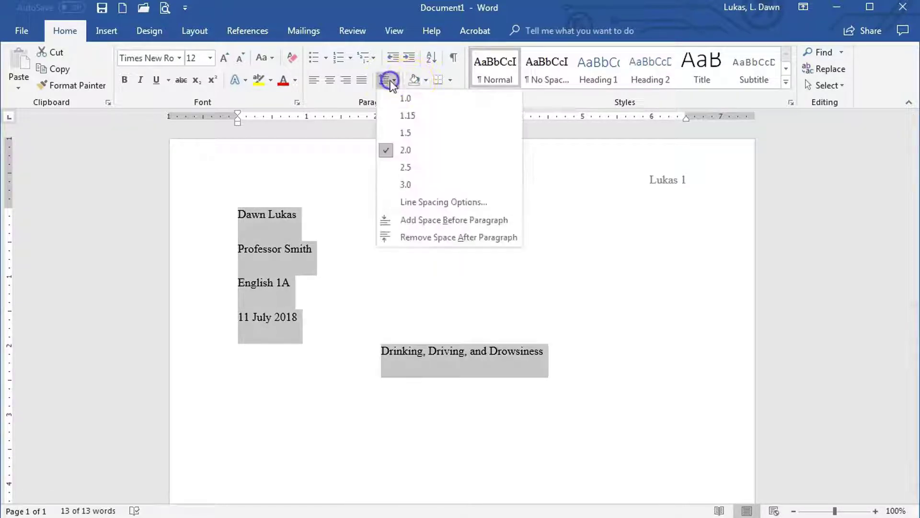
{"action": "left_click", "coordinate": [449, 237]}
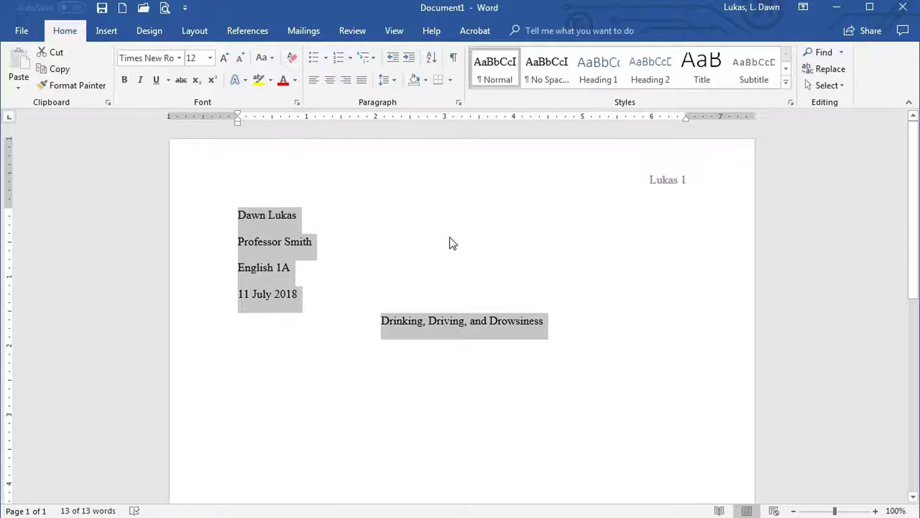
{"action": "key", "text": "Right"}
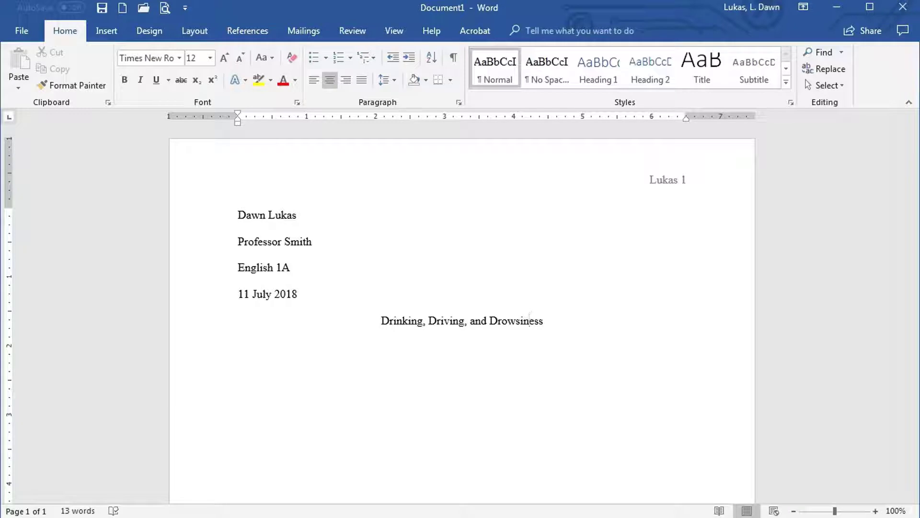
{"action": "left_click", "coordinate": [530, 320]}
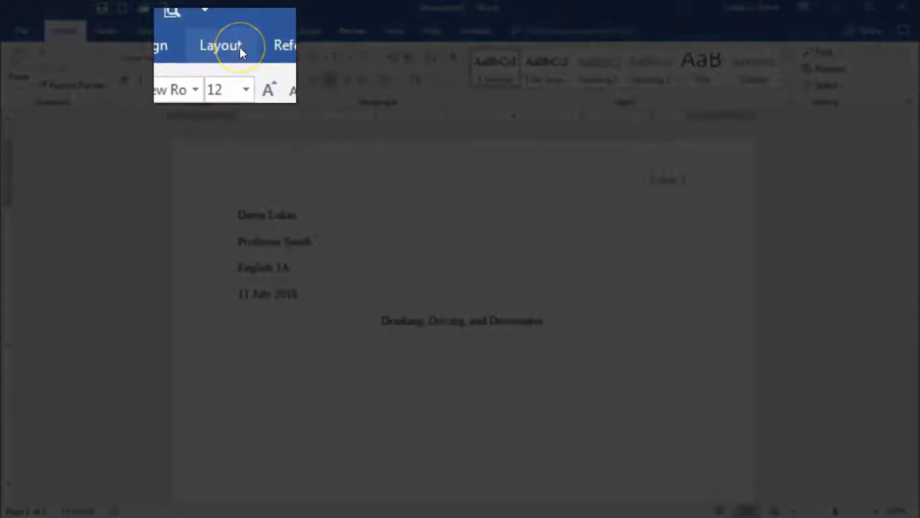
Step: Open Custom Margins in Page Setup to view the 1-inch margins on all four sides
{"action": "left_click", "coordinate": [209, 32]}
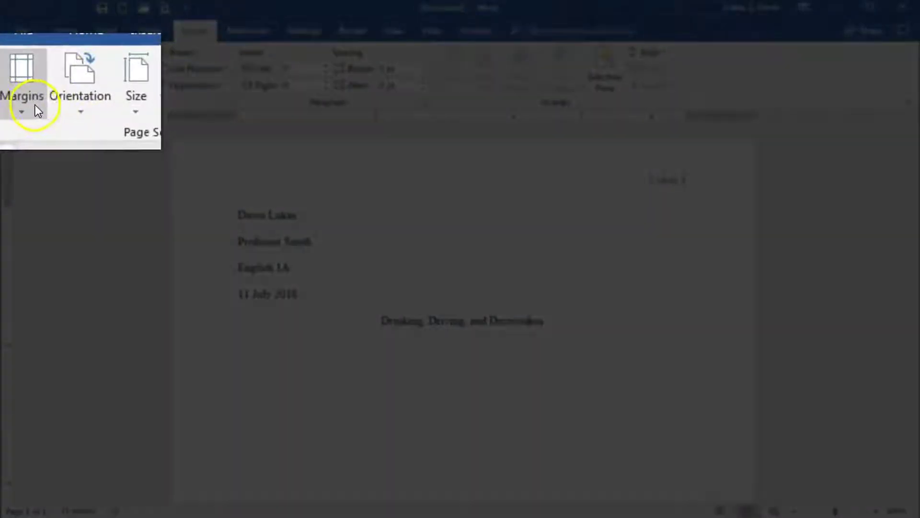
{"action": "left_click", "coordinate": [36, 106]}
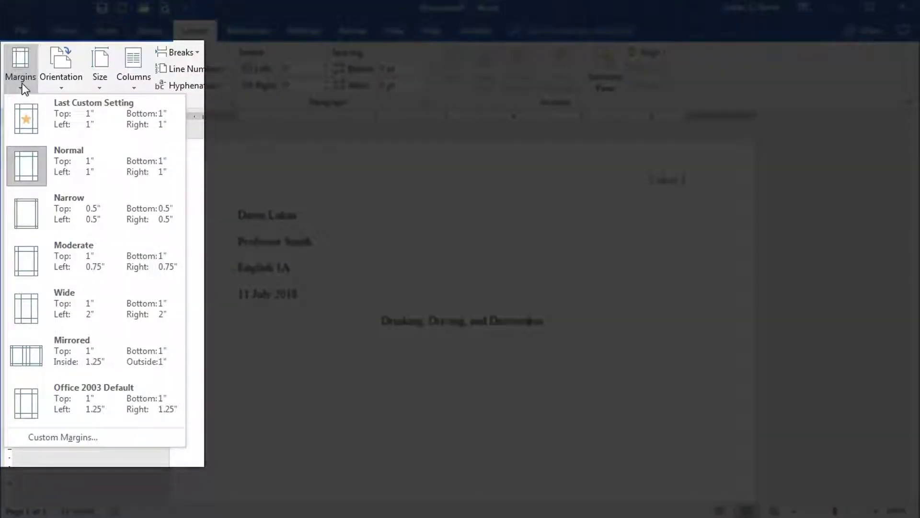
{"action": "left_click", "coordinate": [99, 177]}
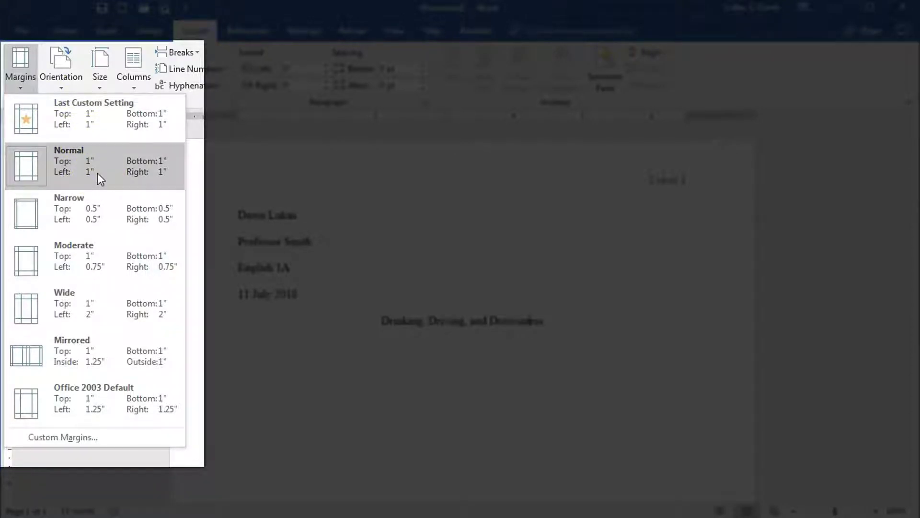
{"action": "left_click", "coordinate": [69, 401]}
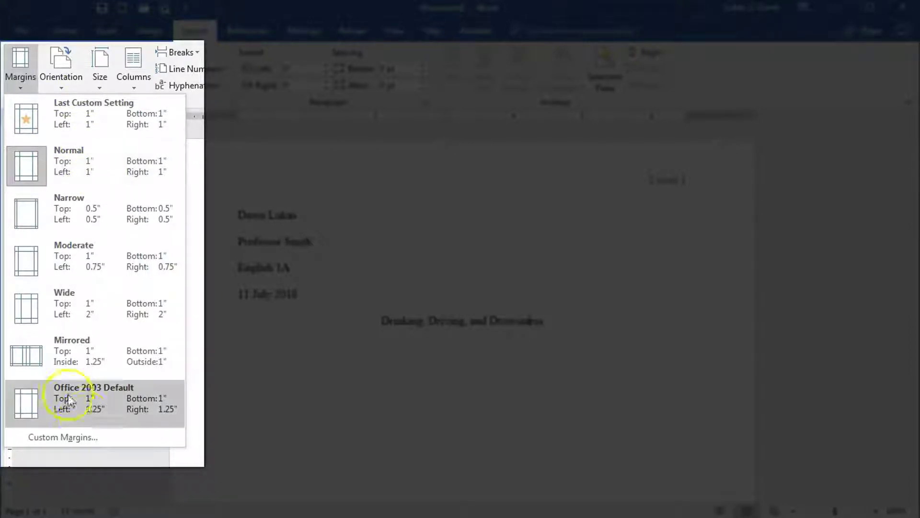
{"action": "left_click", "coordinate": [76, 438]}
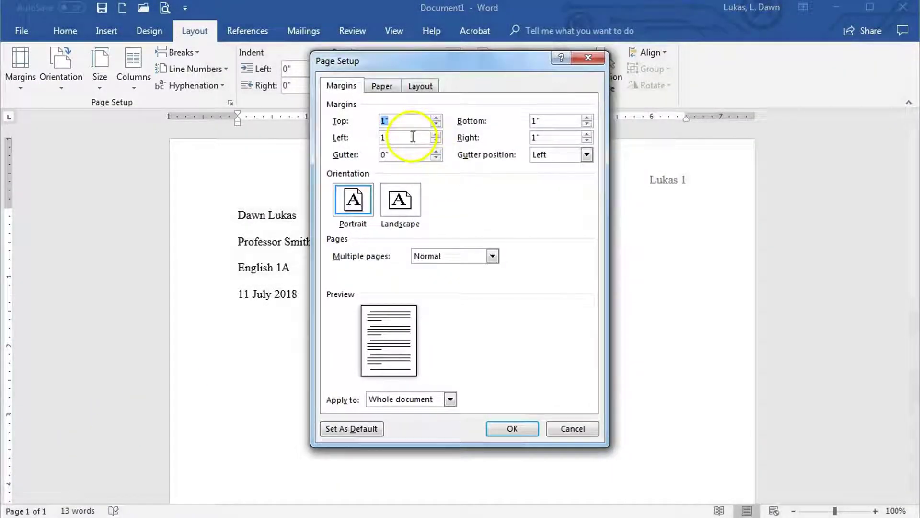
Step: Apply the 1-inch margins to the whole document, then select the heading and title lines
{"action": "left_click", "coordinate": [510, 430]}
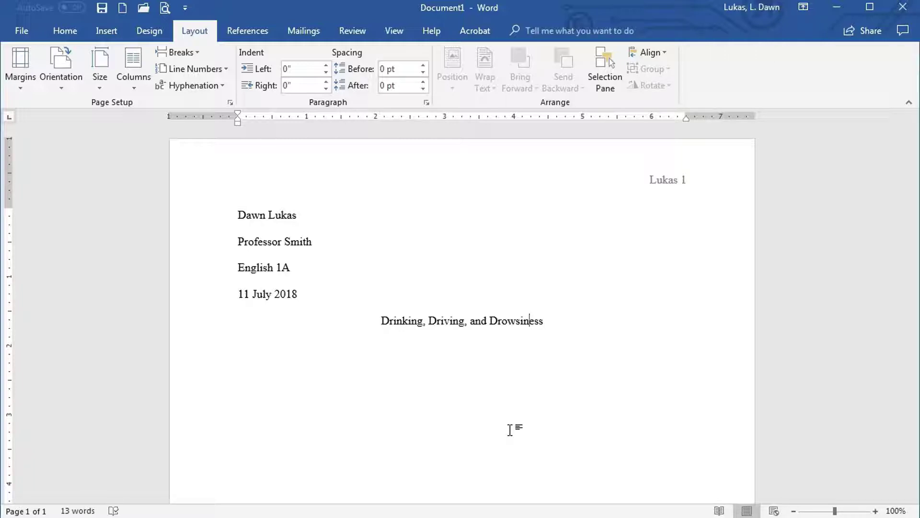
{"action": "left_click_drag", "start_coordinate": [551, 437], "coordinate": [200, 223]}
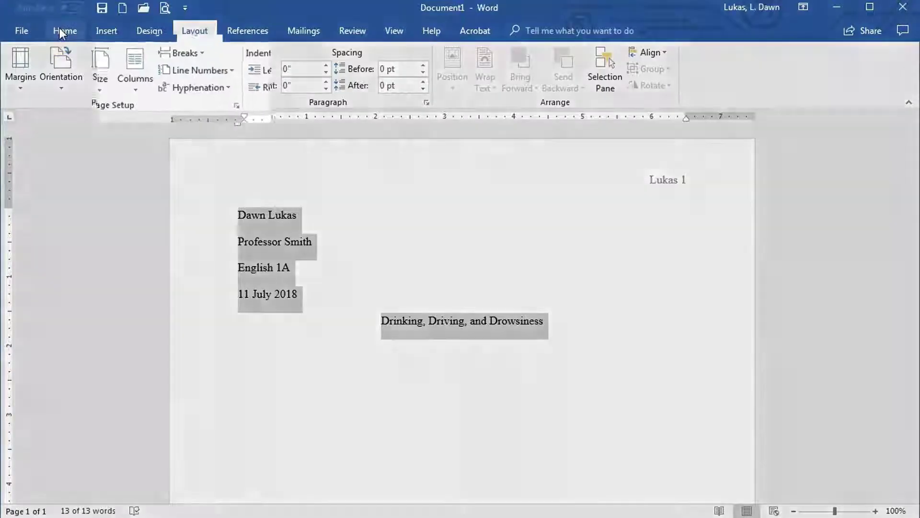
Step: Check that the selected heading and title use Times New Roman at 12 pt
{"action": "left_click", "coordinate": [60, 28]}
{"action": "left_click", "coordinate": [214, 68]}
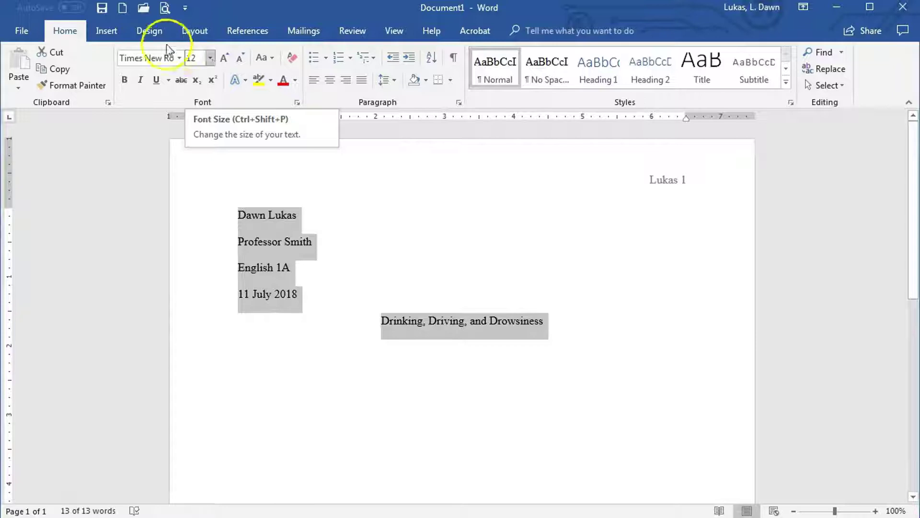
{"action": "left_click", "coordinate": [151, 58]}
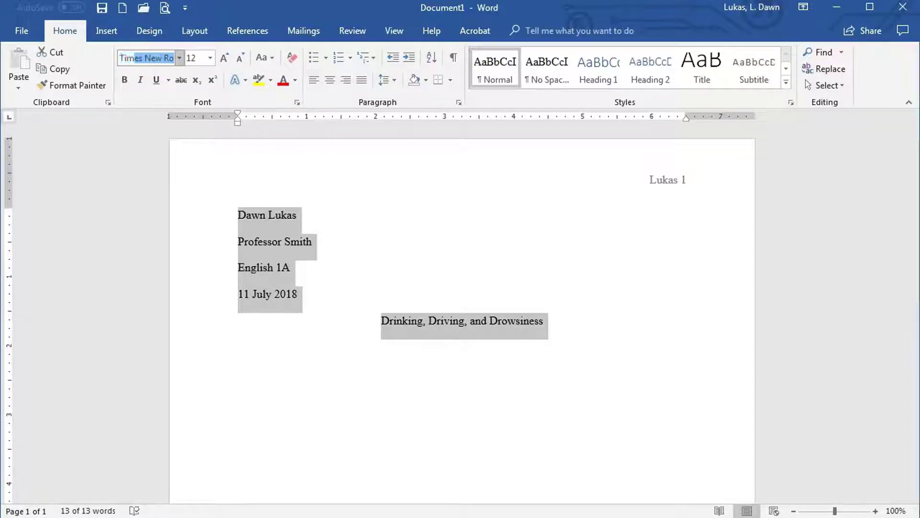
{"action": "left_click", "coordinate": [145, 58]}
{"action": "left_click_drag", "start_coordinate": [145, 57], "coordinate": [174, 58]}
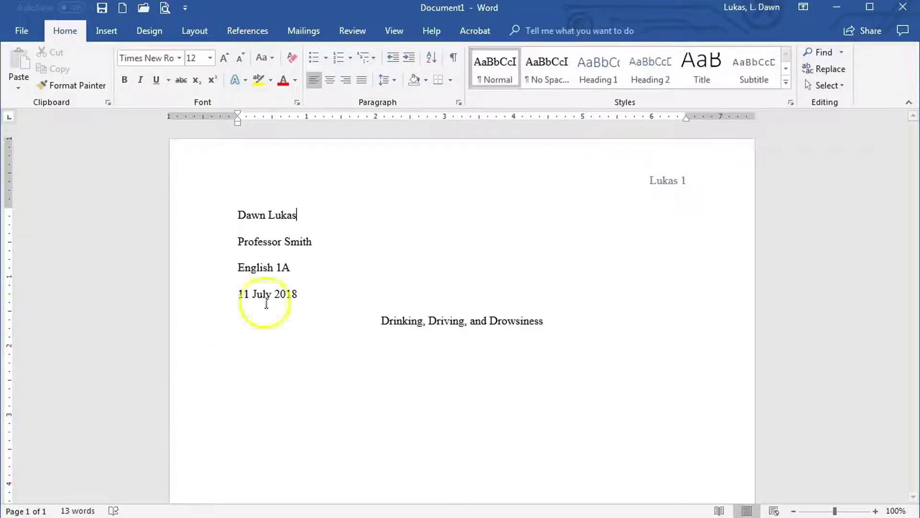
Step: Make the current alignment, indentation and spacing the paragraph default for all Normal.dotm documents
{"action": "left_click", "coordinate": [457, 104]}
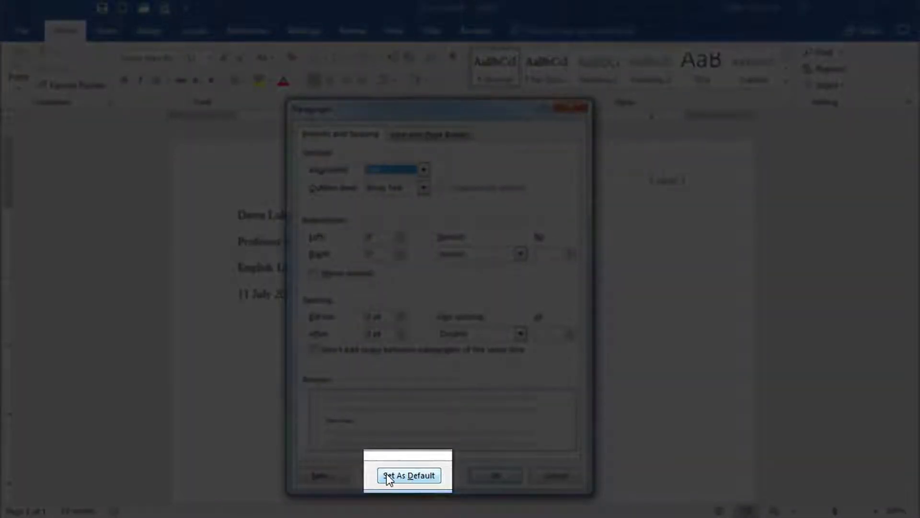
{"action": "left_click", "coordinate": [409, 475]}
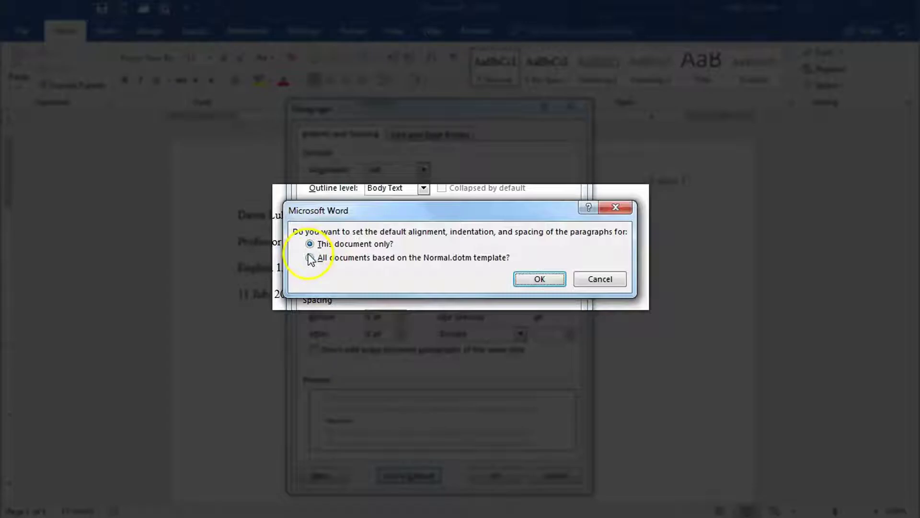
{"action": "left_click", "coordinate": [311, 257]}
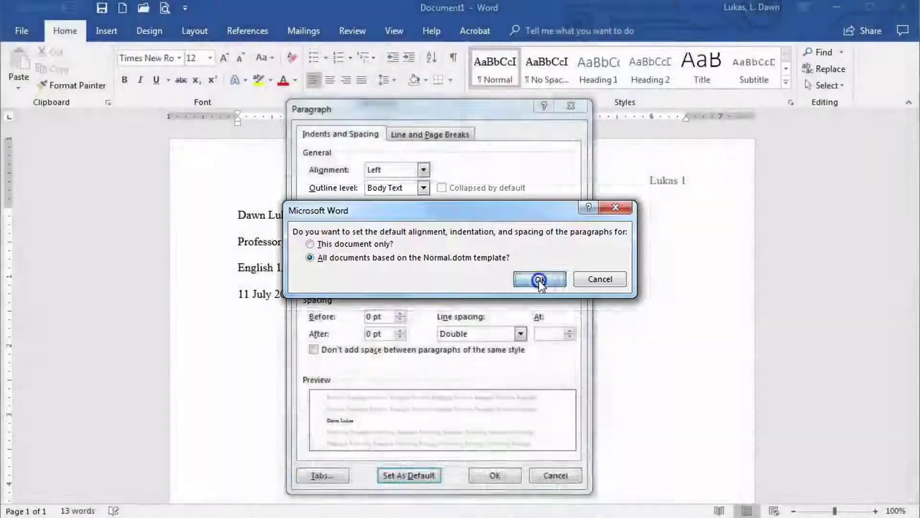
{"action": "left_click", "coordinate": [541, 280]}
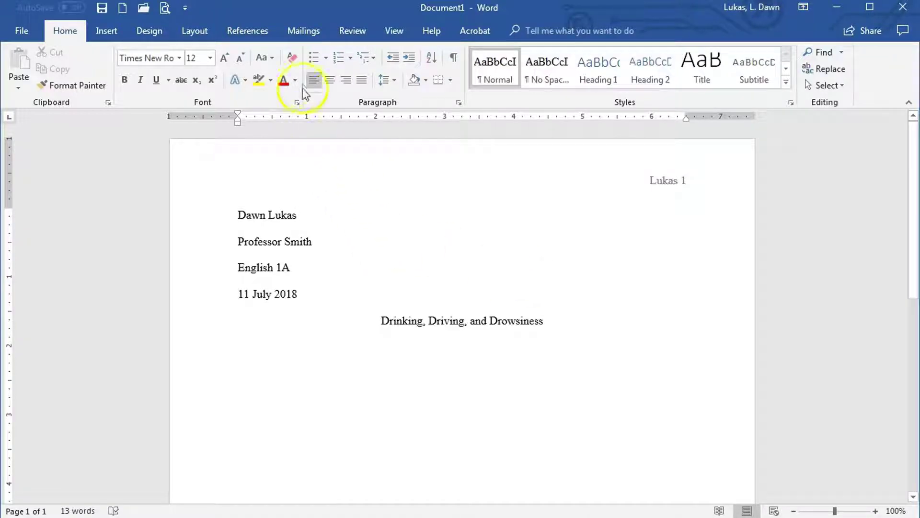
Step: Set Times New Roman 12 pt as the default font for all Normal.dotm-based documents
{"action": "left_click", "coordinate": [298, 102]}
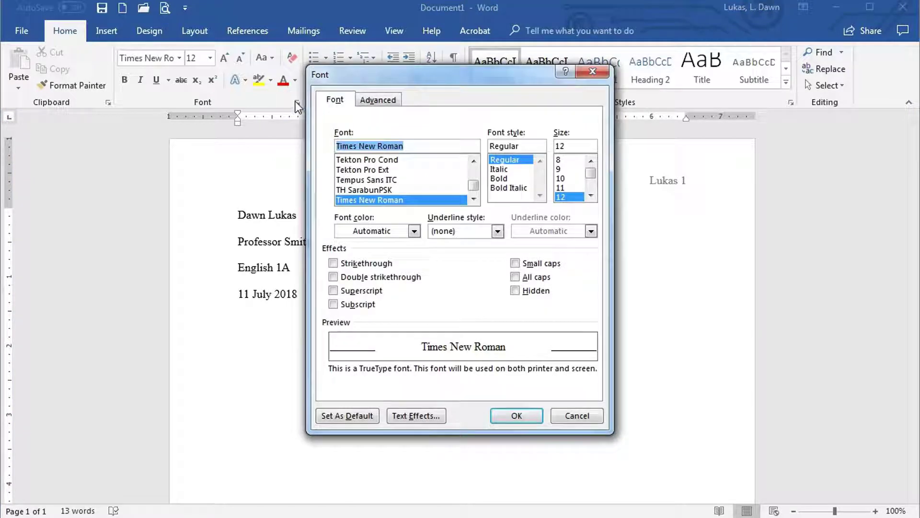
{"action": "left_click", "coordinate": [342, 416]}
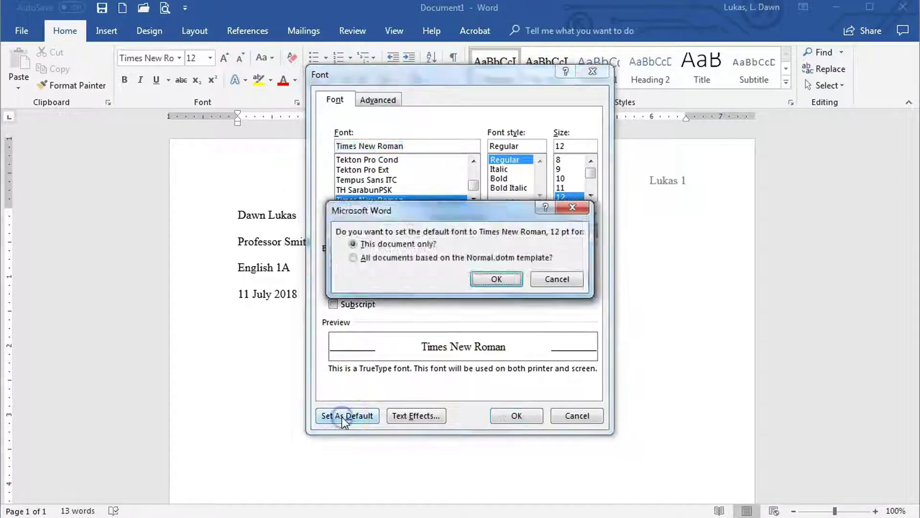
{"action": "left_click", "coordinate": [354, 258]}
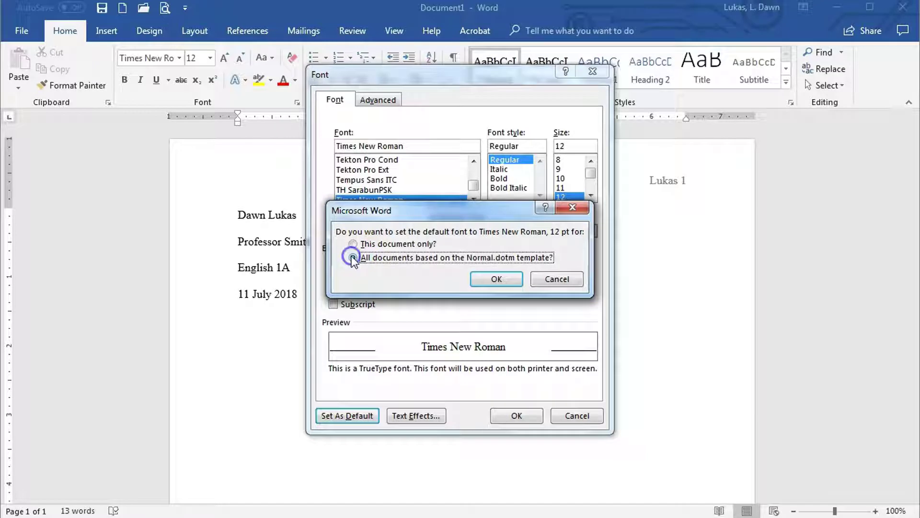
{"action": "left_click", "coordinate": [487, 282]}
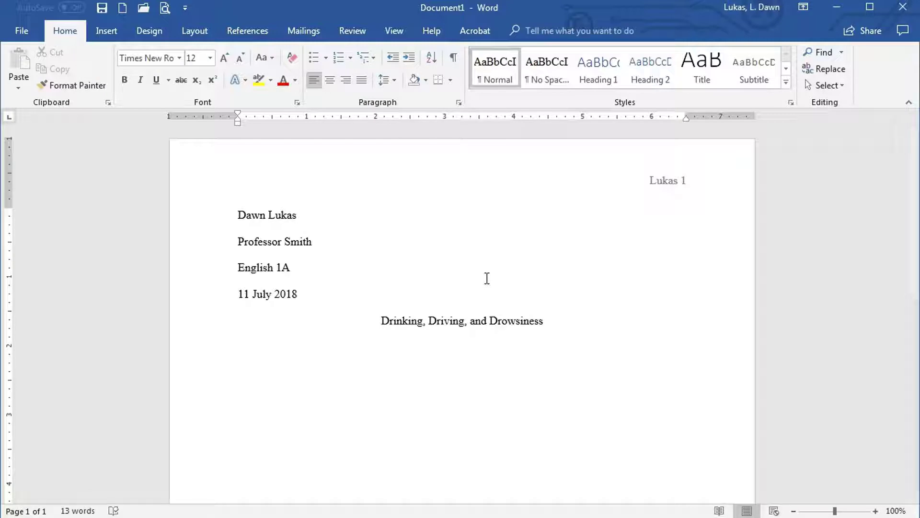
Step: Save 1-inch top, bottom, left and right margins as the Normal template's default page setup
{"action": "left_click", "coordinate": [196, 30]}
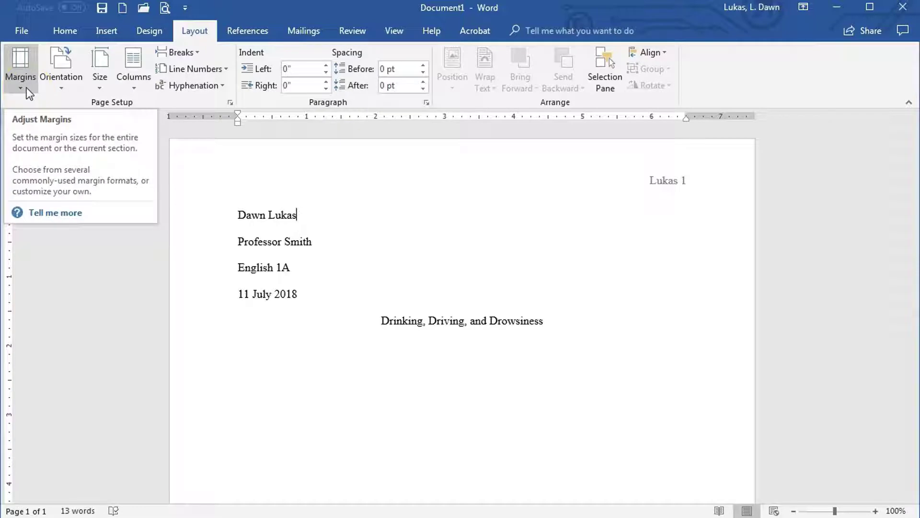
{"action": "left_click", "coordinate": [230, 102]}
{"action": "left_click", "coordinate": [571, 428]}
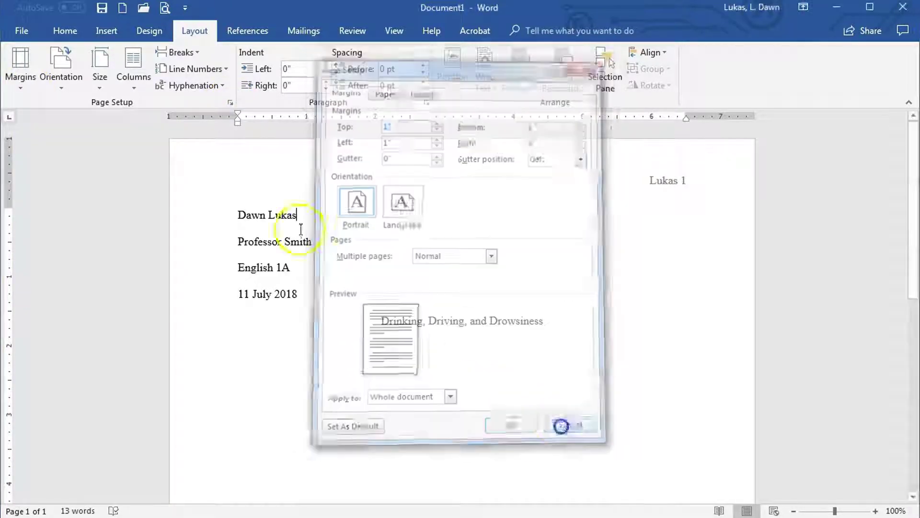
{"action": "left_click", "coordinate": [20, 72]}
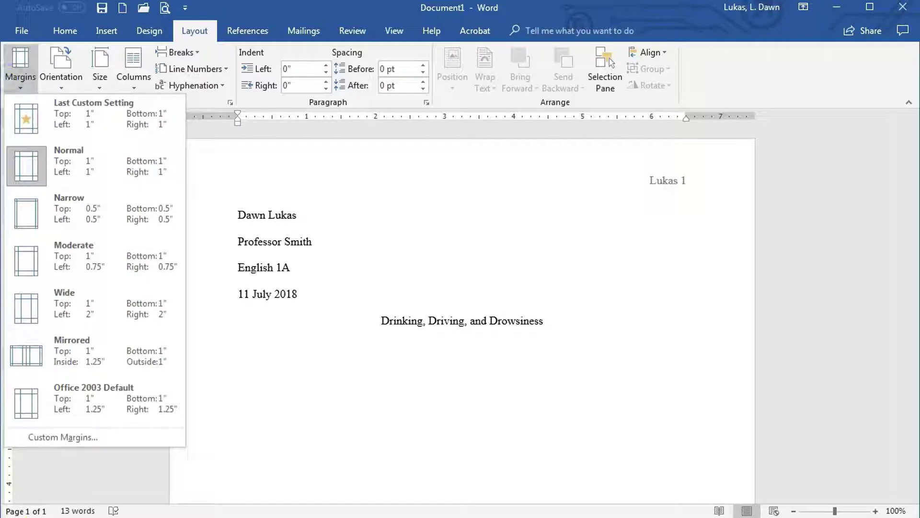
{"action": "left_click", "coordinate": [56, 437]}
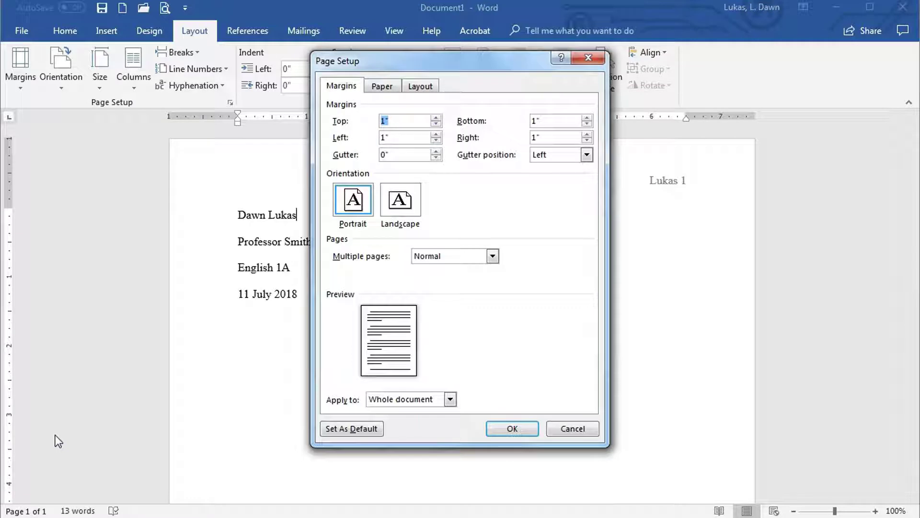
{"action": "left_click", "coordinate": [349, 433]}
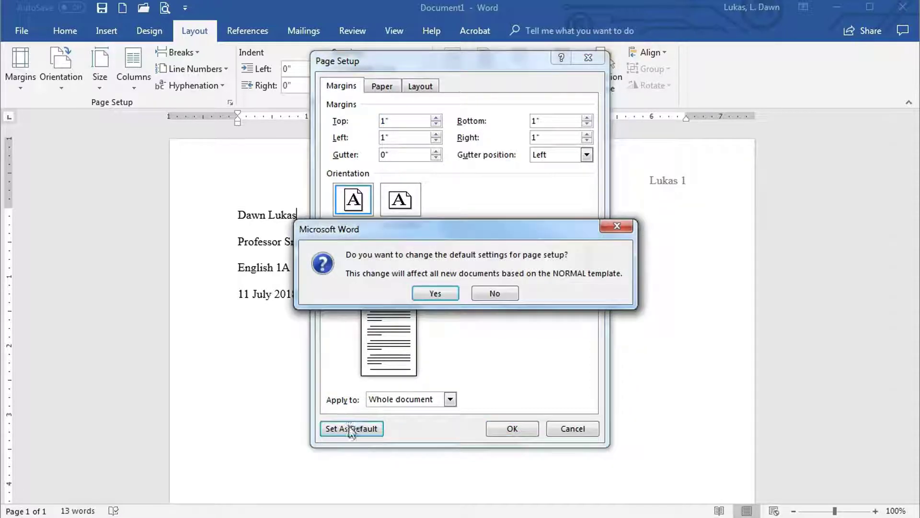
{"action": "left_click", "coordinate": [432, 293]}
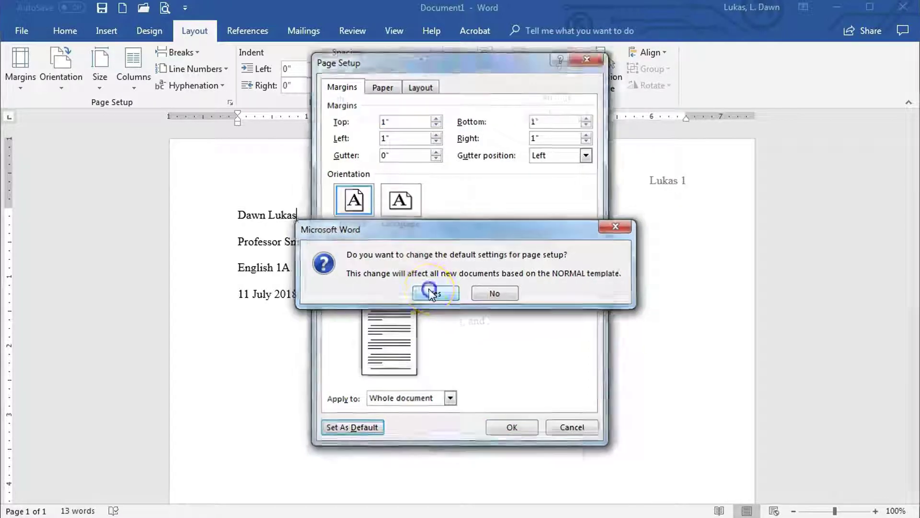